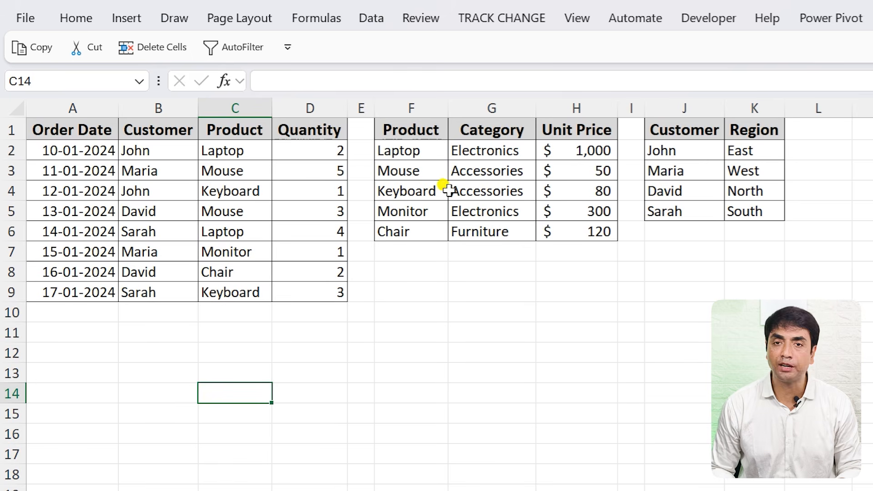
Examine the order, product and customer data on the worksheet, both as plain ranges and as formatted tables
left_click(195, 175)
left_click(518, 170)
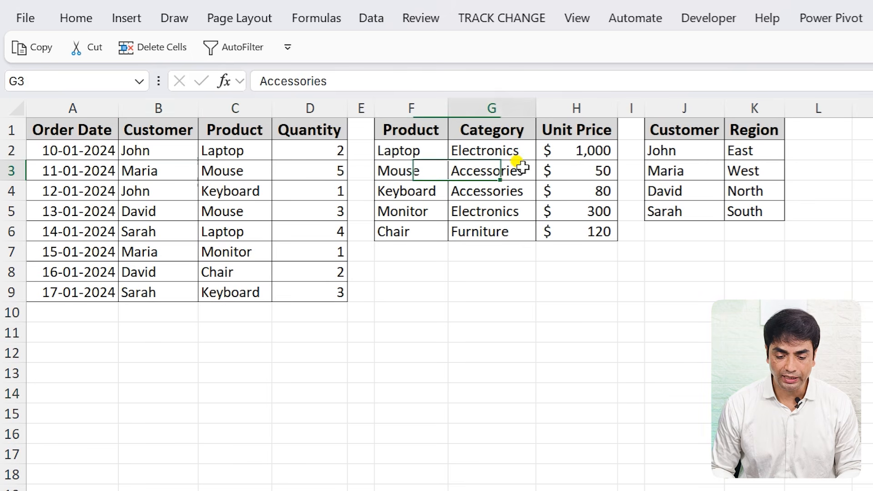
left_click(718, 169)
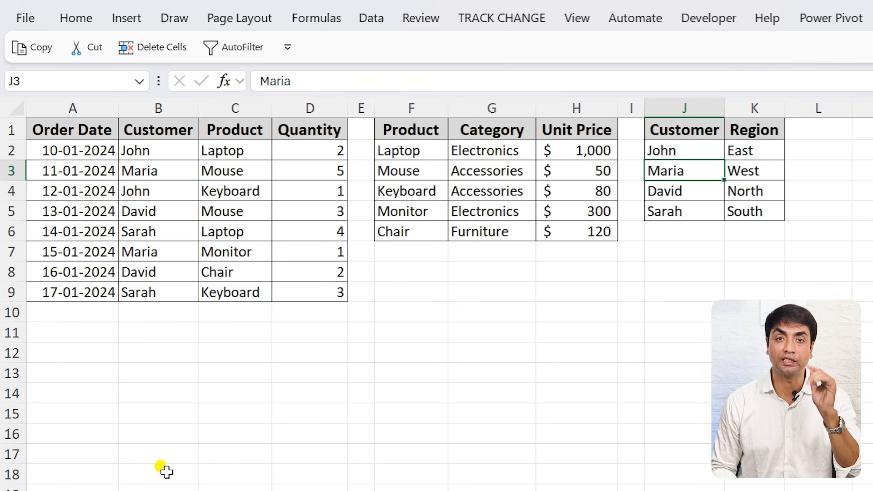
left_click(172, 190)
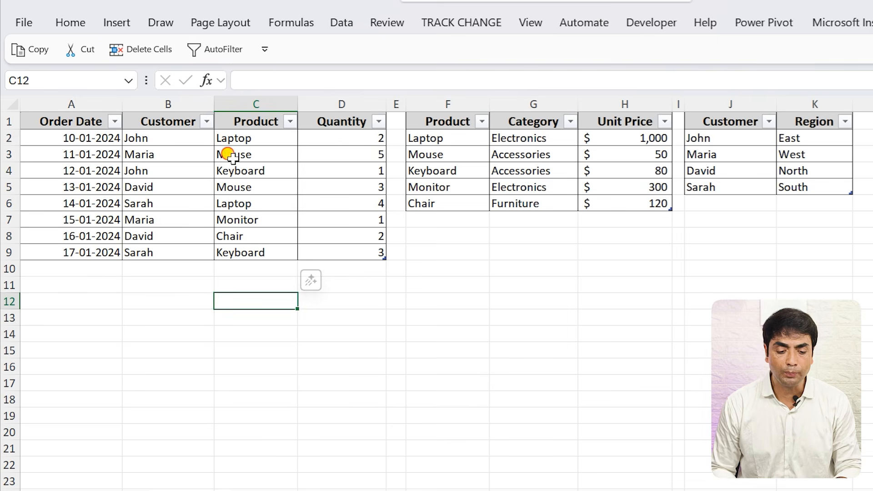
left_click(231, 153)
left_click(539, 160)
left_click(779, 152)
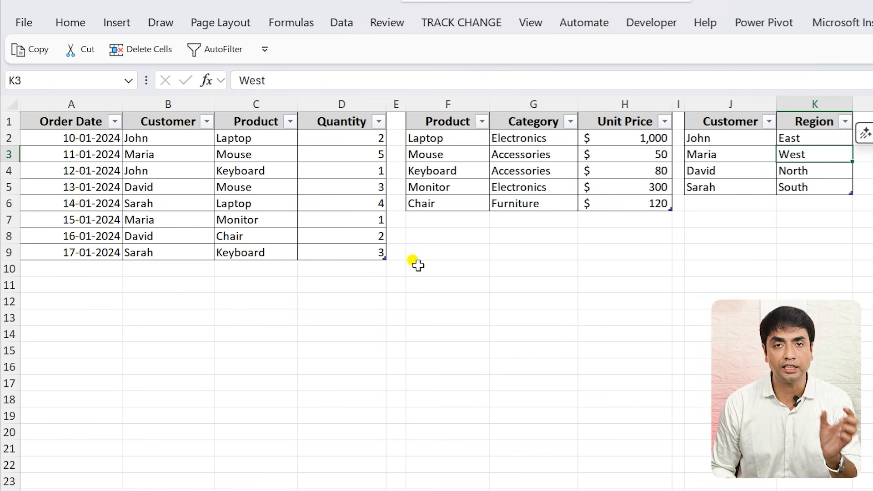
Check the table design settings of the orders, products and customers tables in the workbook
left_click(175, 201)
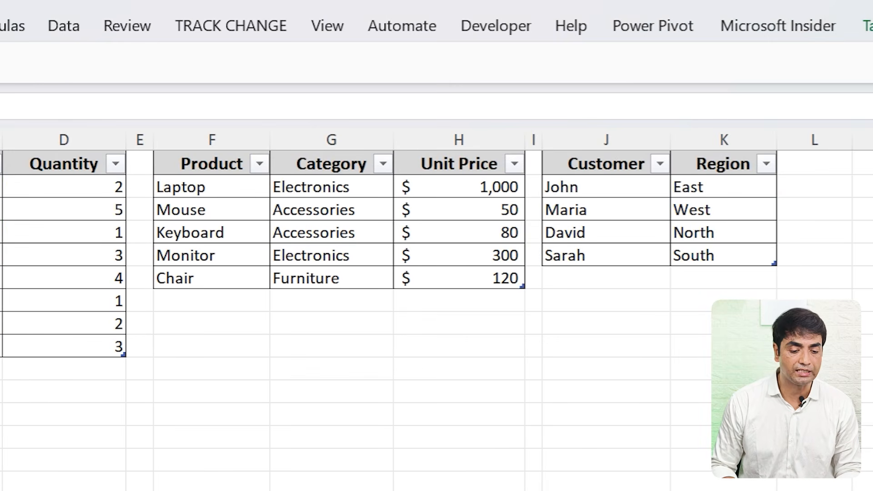
left_click(285, 206)
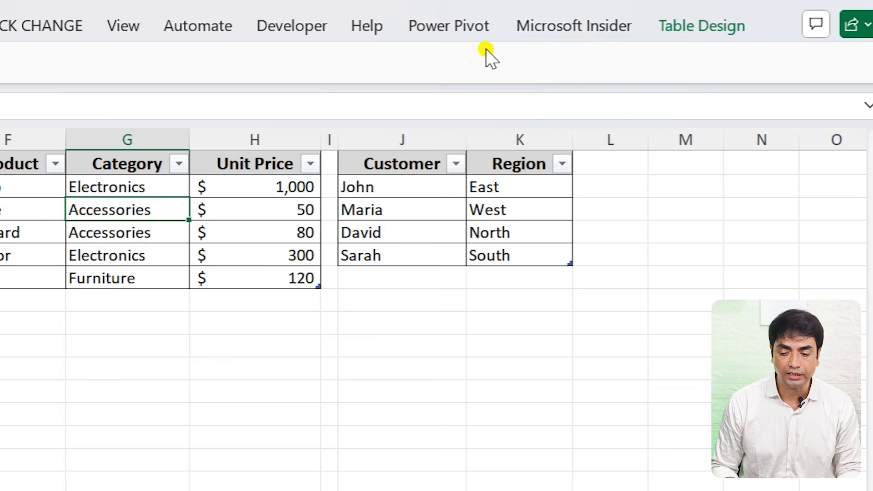
left_click(701, 26)
left_click(474, 210)
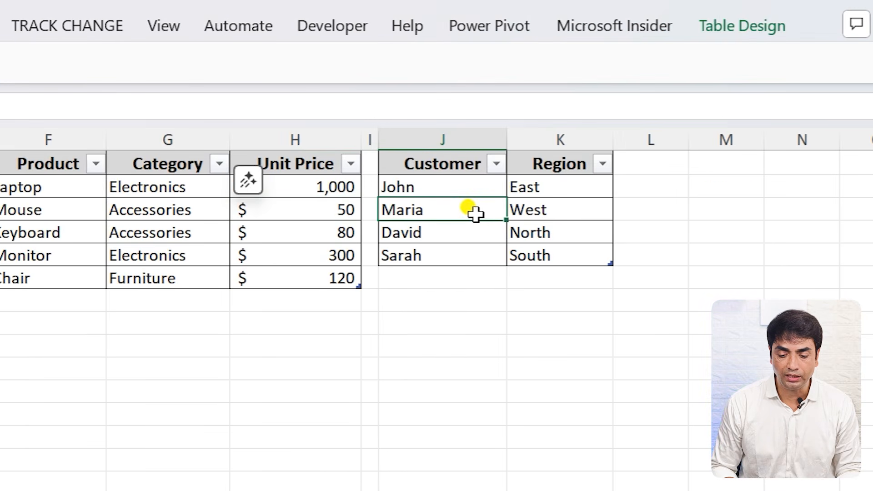
left_click(746, 25)
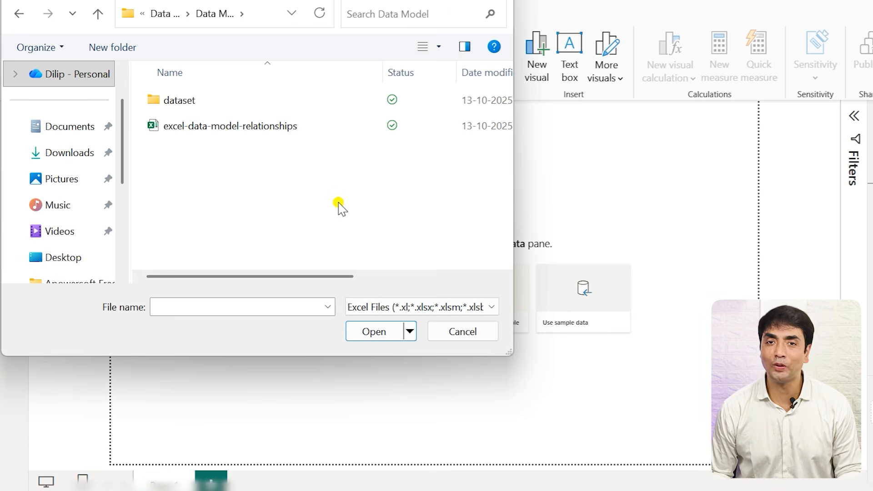
In Power BI Desktop, load the Customers, Products and Sales tables from the excel-data-model-relationships workbook
left_click(184, 129)
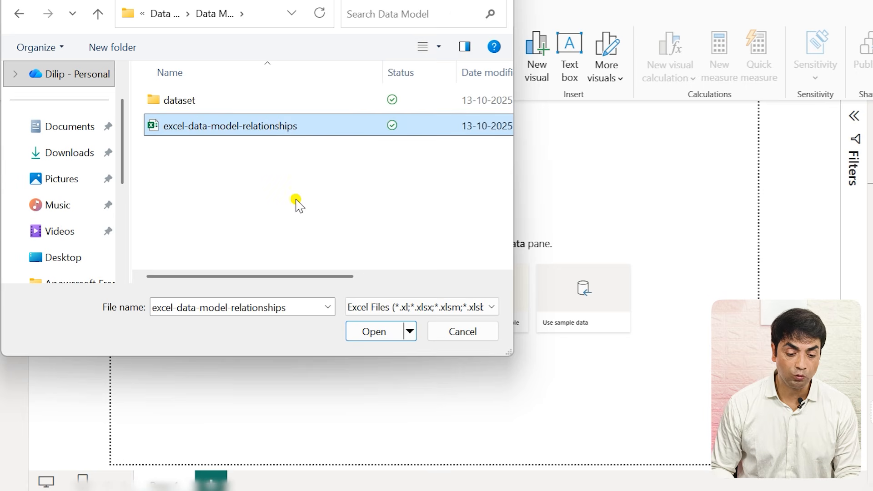
left_click(376, 332)
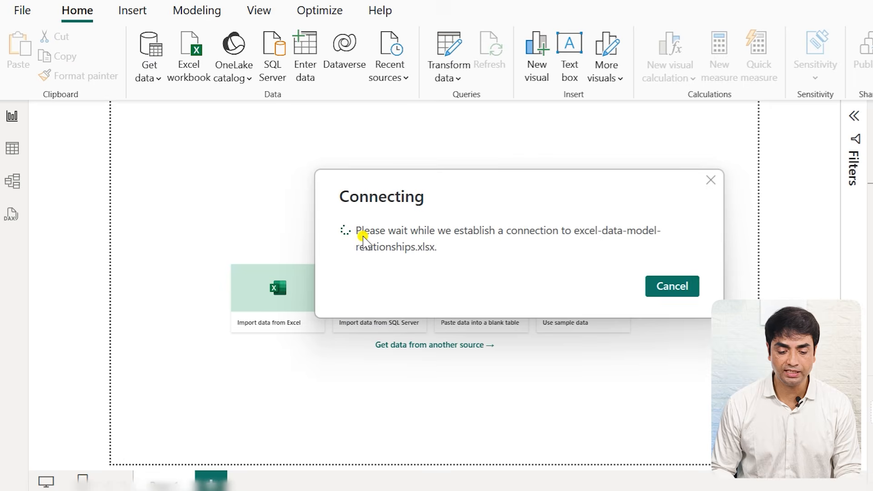
left_click(209, 105)
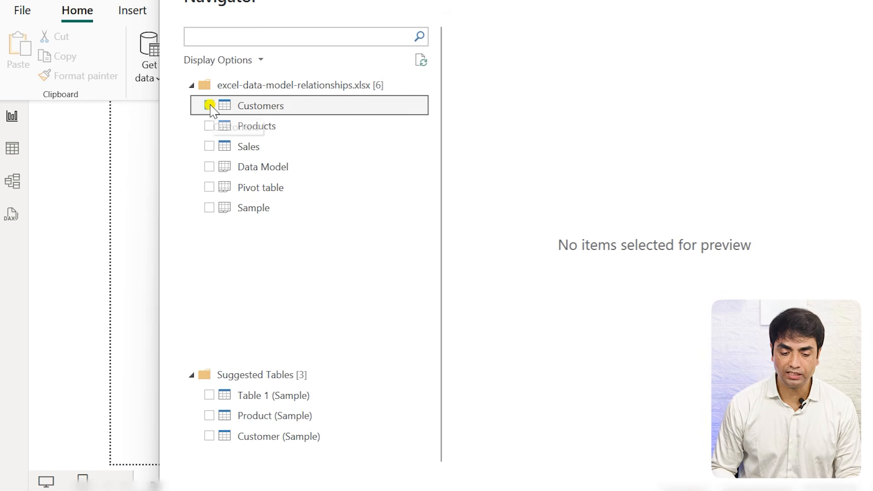
left_click(210, 125)
left_click(209, 146)
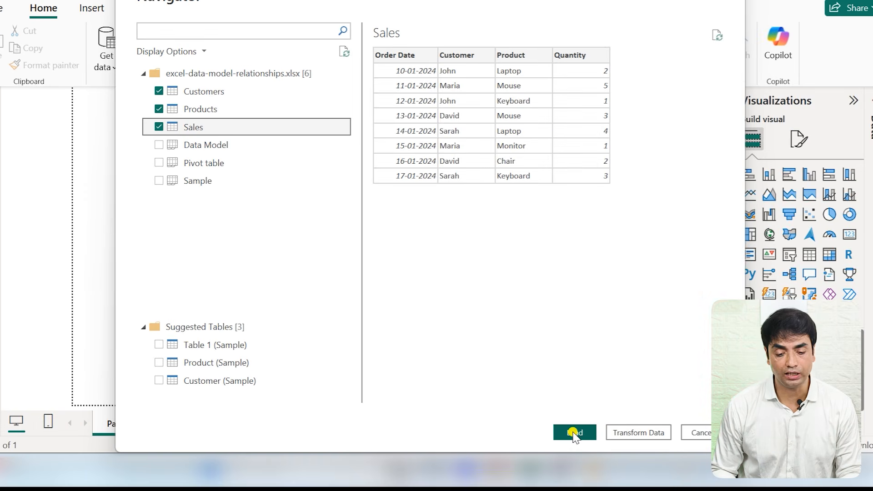
left_click(576, 431)
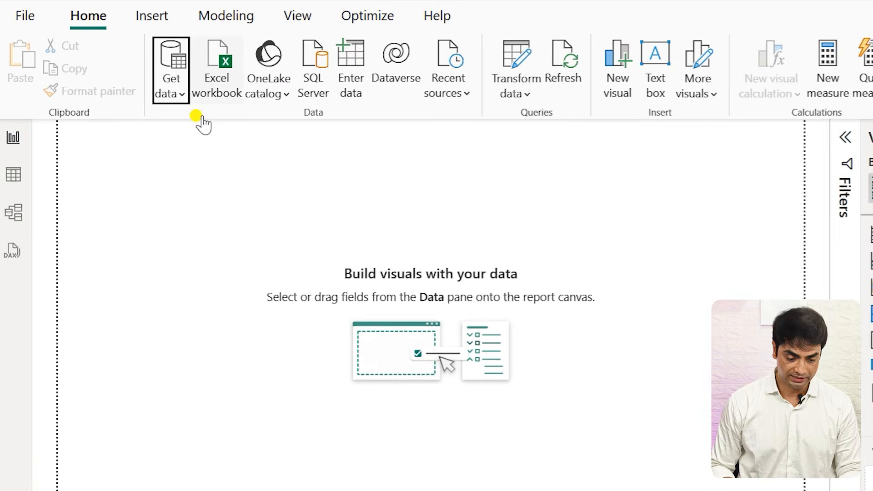
Inspect the relationships between Products, Sales and Customers in the model diagram and collapse the diagram properties
left_click(18, 265)
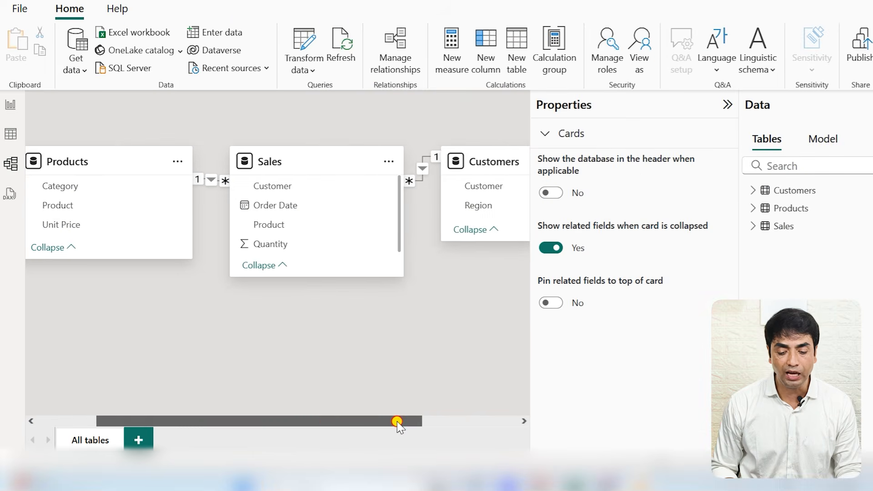
left_click_drag(397, 422, 443, 421)
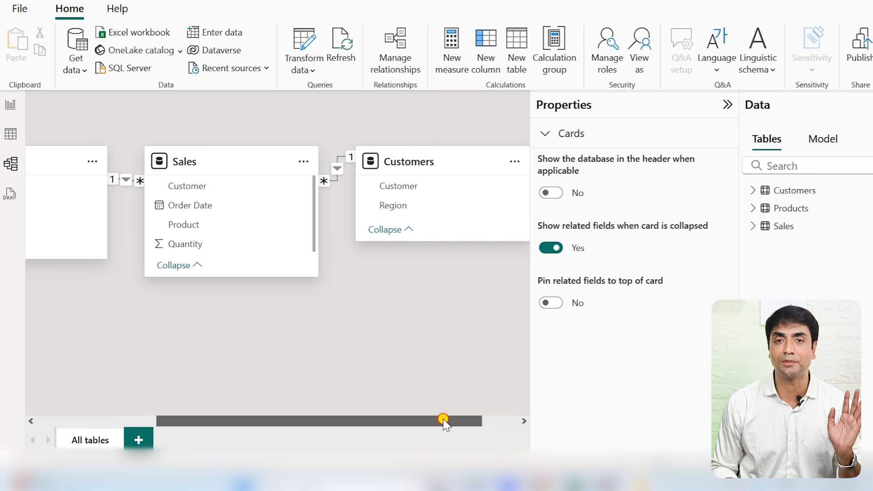
left_click(727, 104)
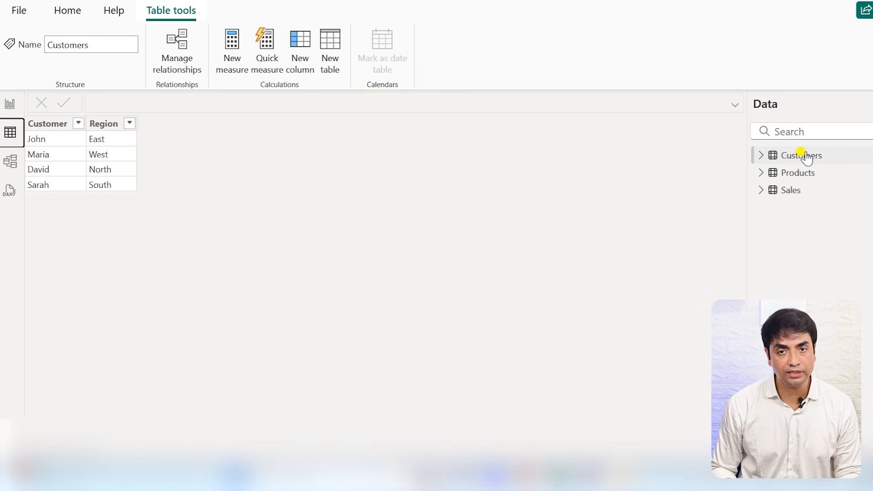
Compare the rows and shared columns of the Customers, Products and Sales tables, and review their cards in the model diagram
left_click(805, 173)
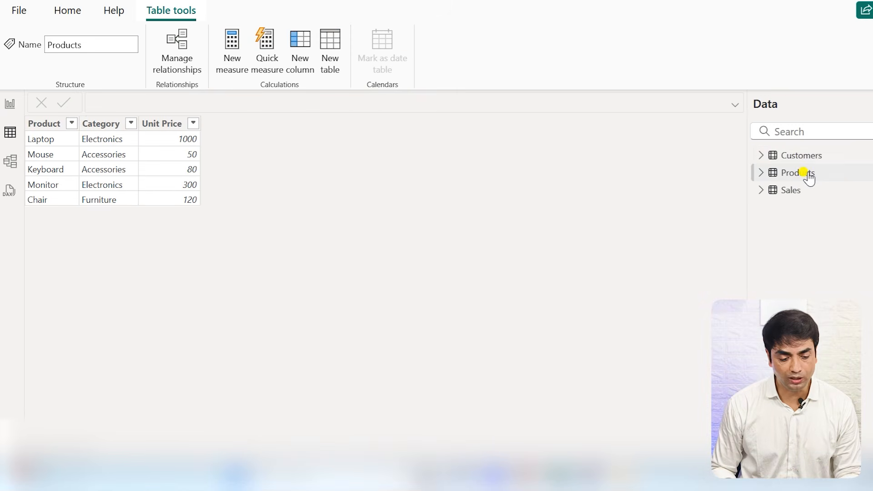
left_click(796, 197)
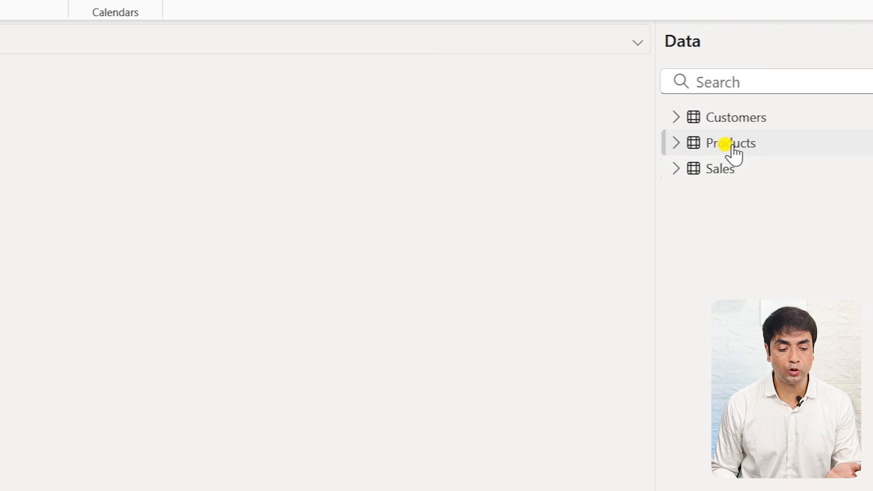
left_click(732, 144)
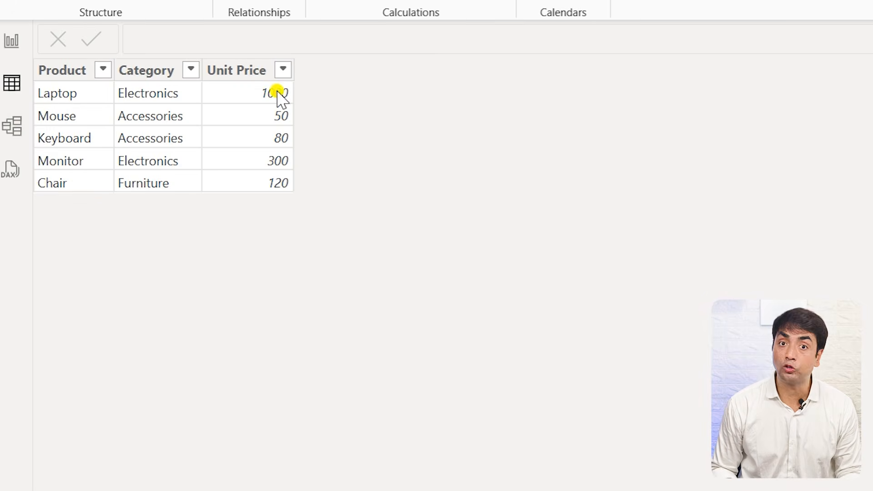
left_click(706, 120)
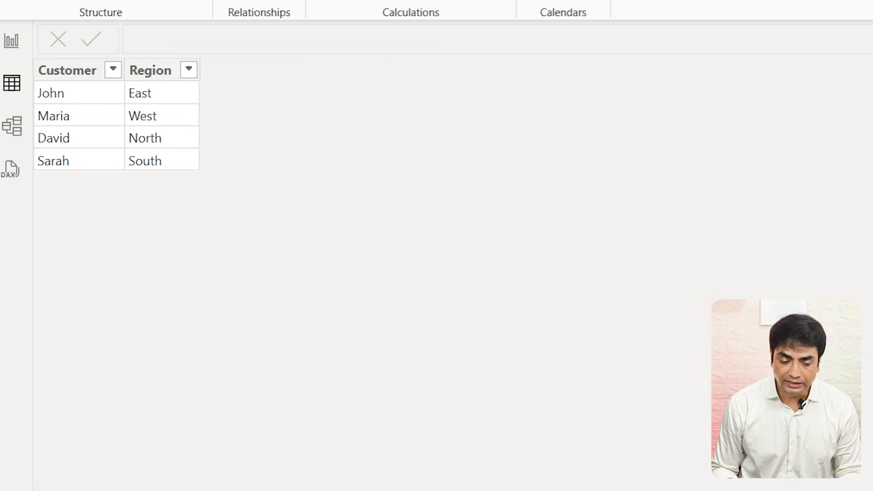
left_click(863, 169)
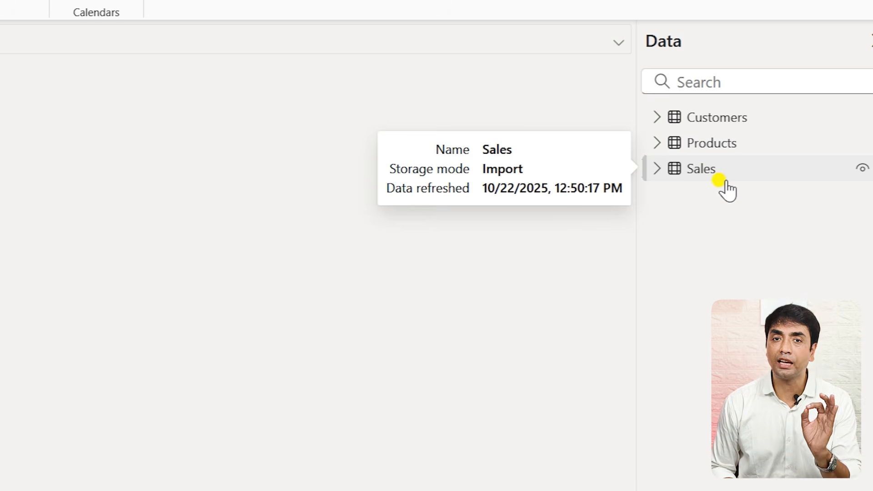
left_click(727, 182)
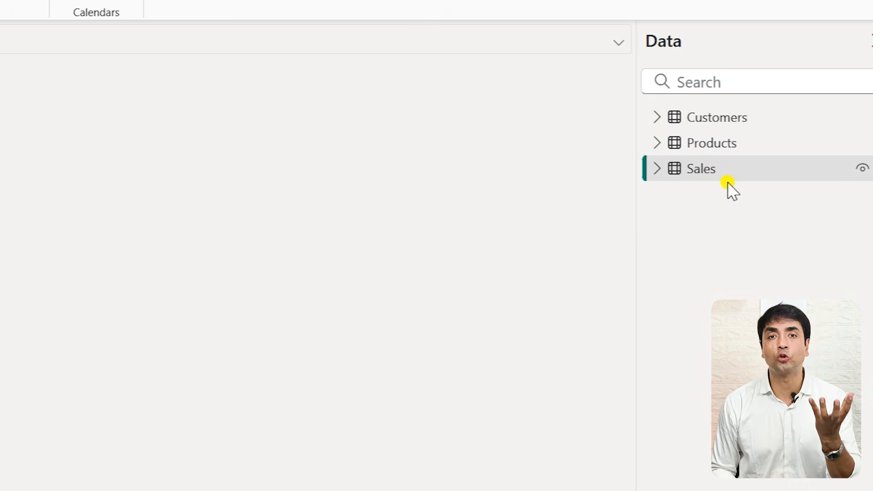
left_click(692, 174)
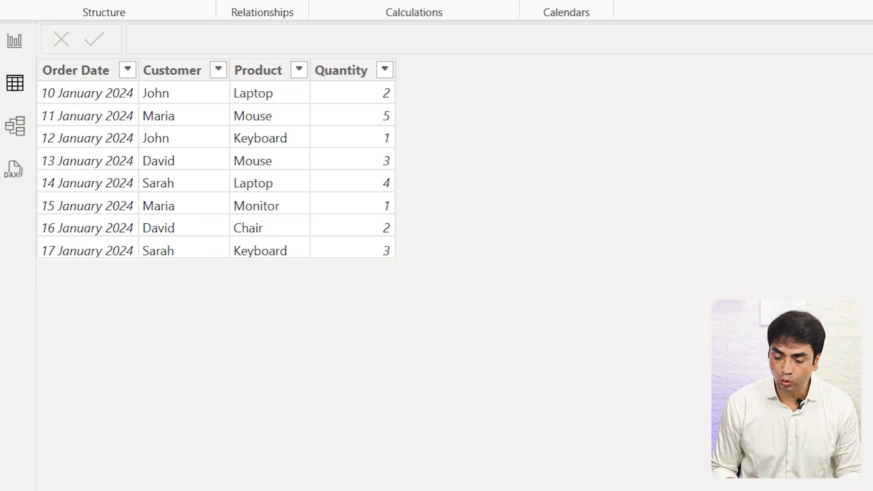
left_click(869, 152)
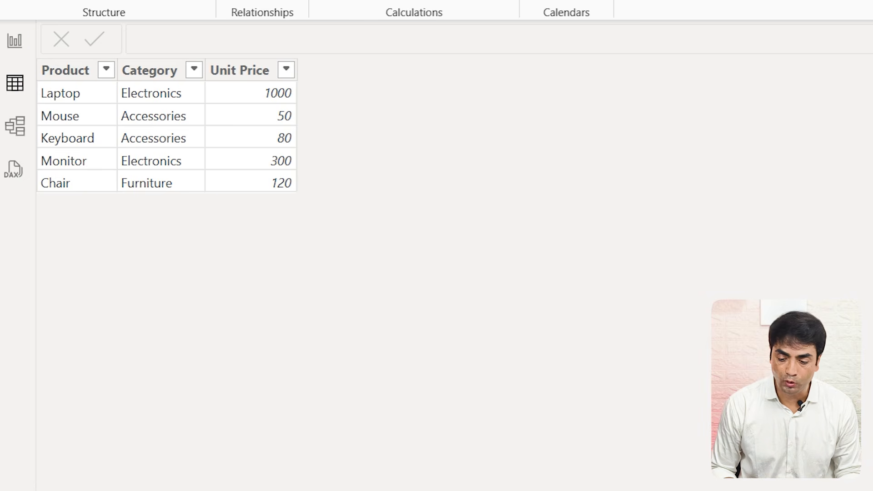
left_click(694, 173)
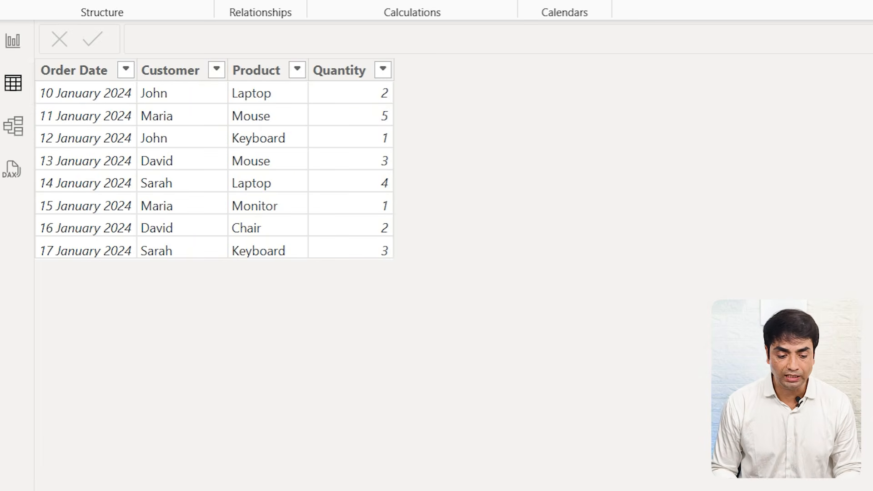
left_click(718, 122)
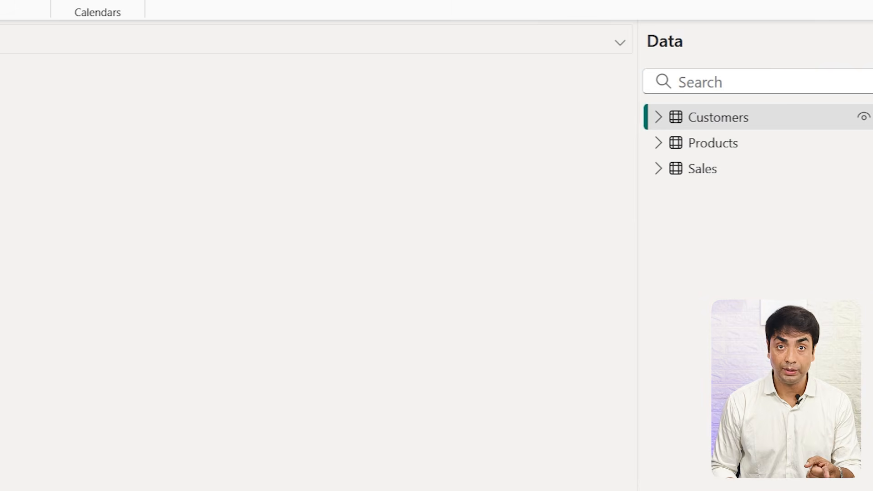
left_click(706, 175)
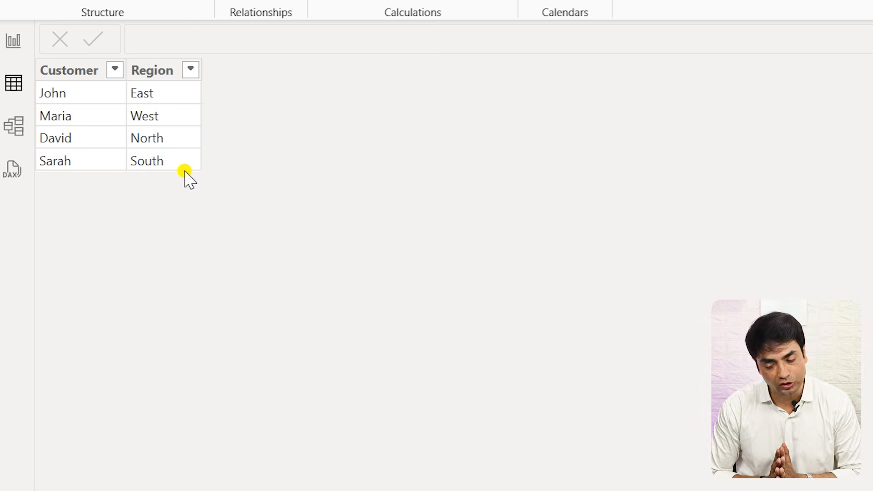
left_click(872, 122)
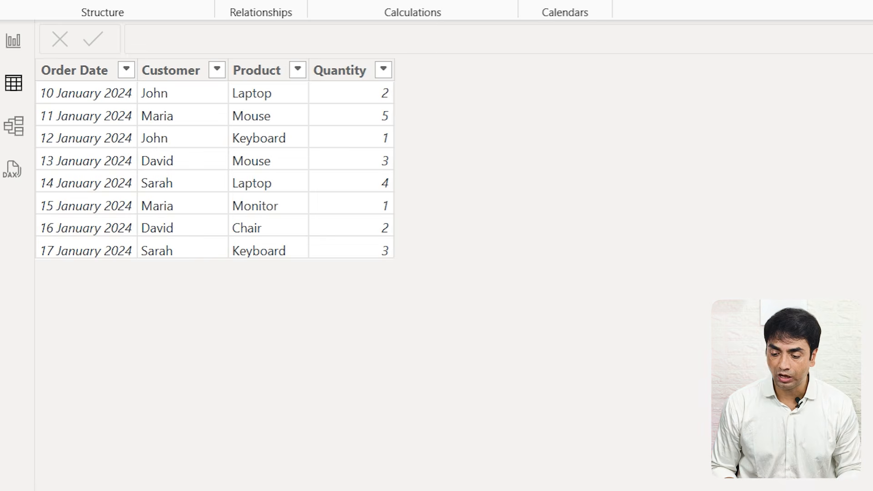
left_click(872, 144)
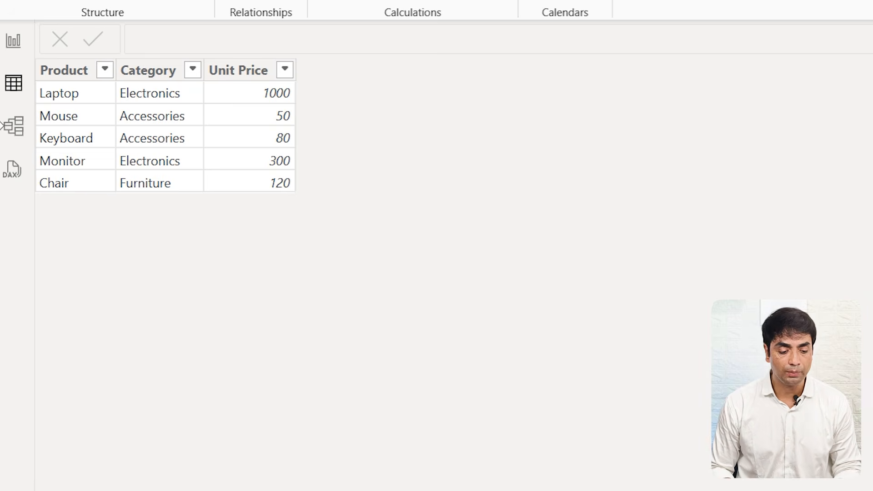
left_click(13, 127)
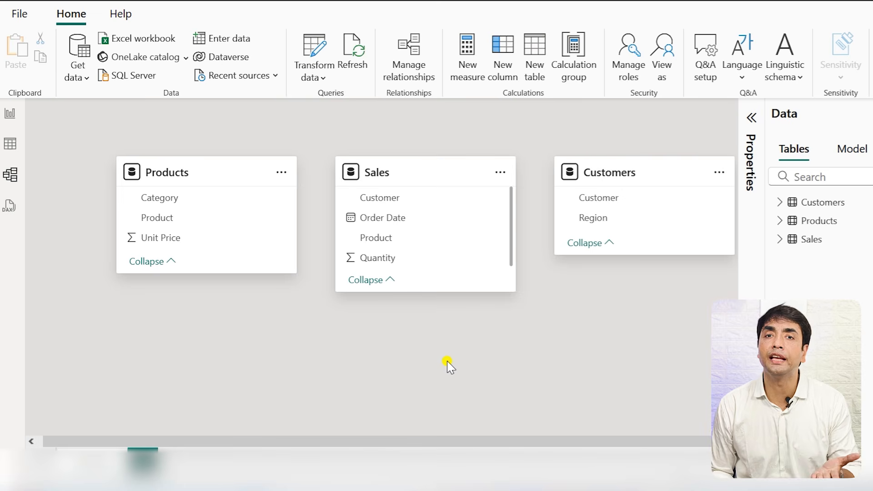
Add a table visual with the Region field from Customers to the report page and enlarge it
left_click(10, 113)
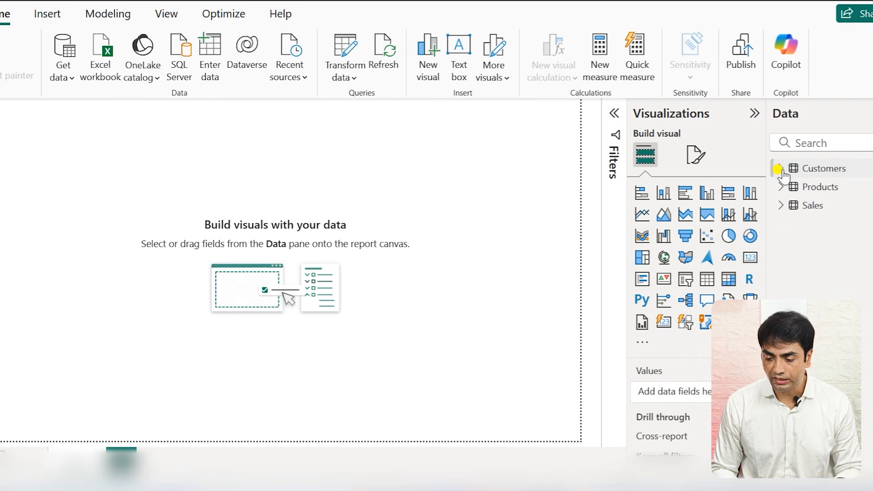
left_click(779, 169)
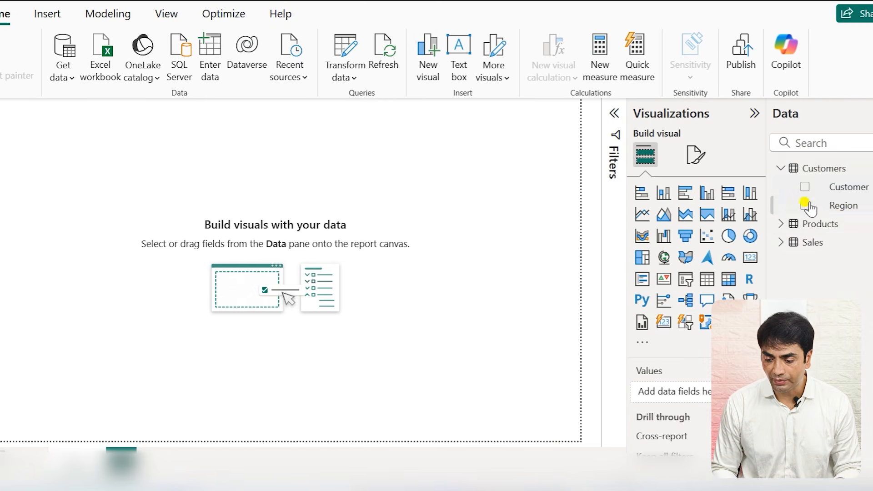
left_click_drag(813, 214, 93, 191)
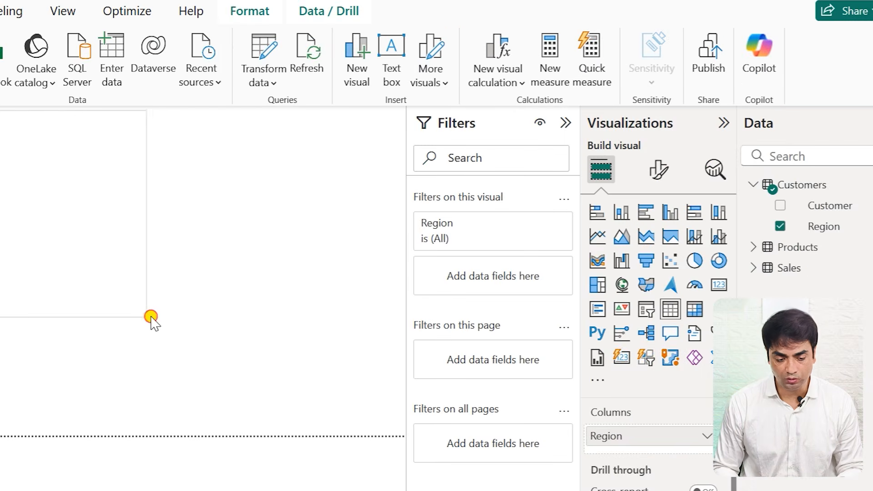
left_click_drag(151, 316, 222, 321)
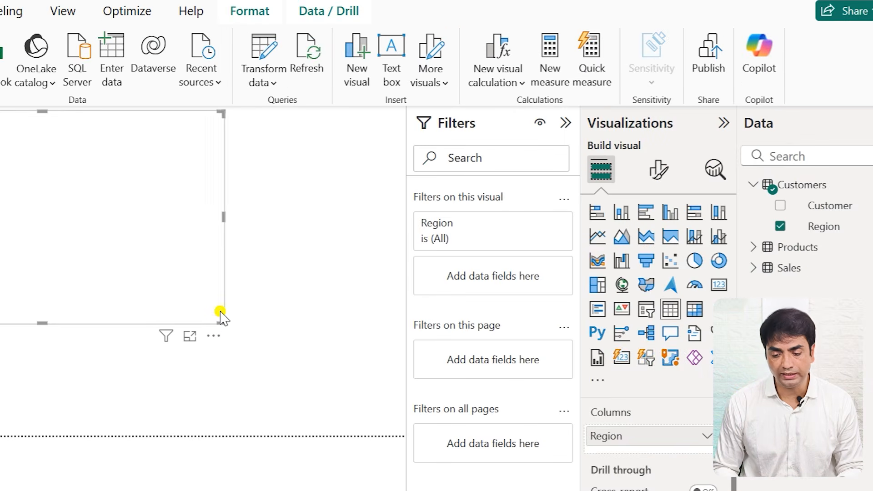
Set the font size of the values in the Region table visual to 20
left_click(657, 170)
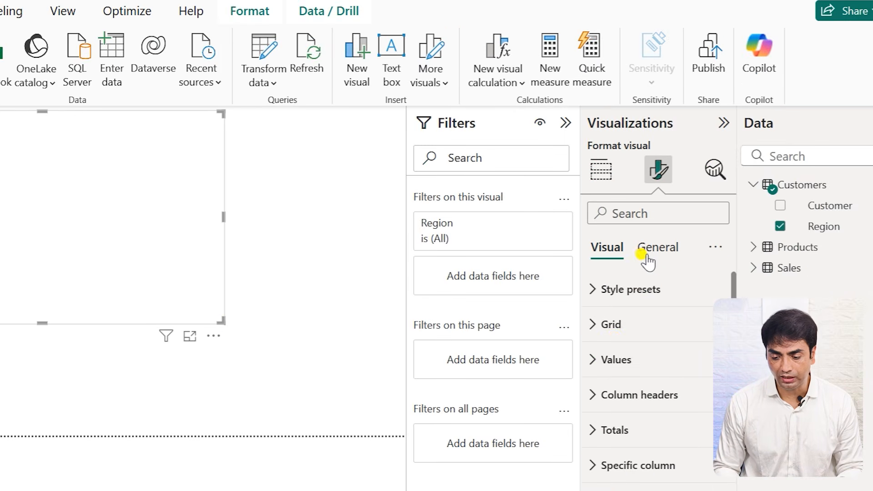
left_click(616, 360)
type("2")
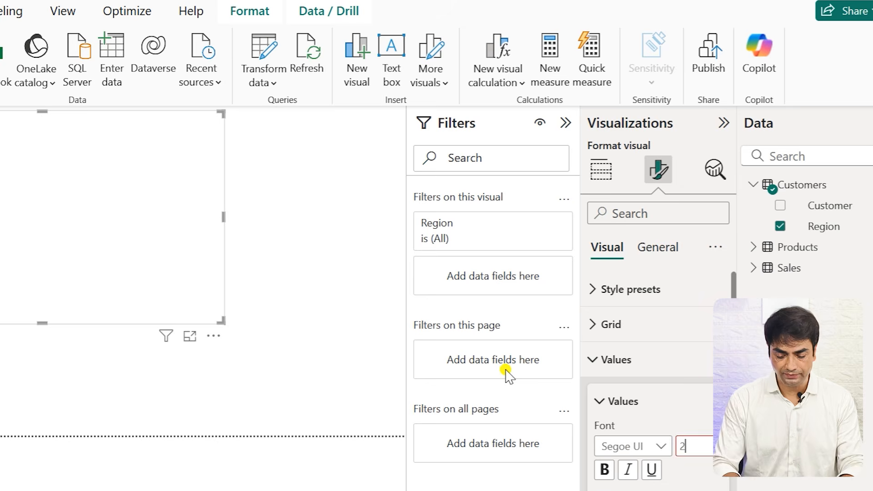
type("0")
left_click(246, 362)
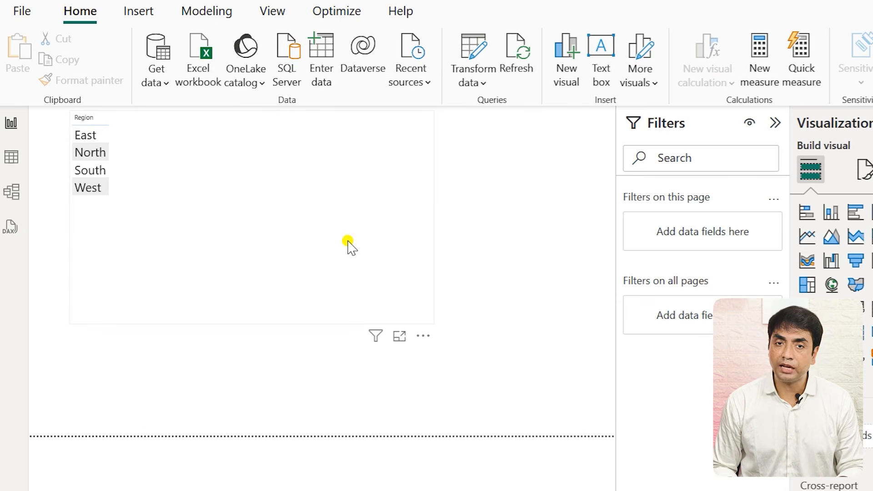
Try adding the Product field from Products to the Region table visual, and remove the field
left_click(349, 248)
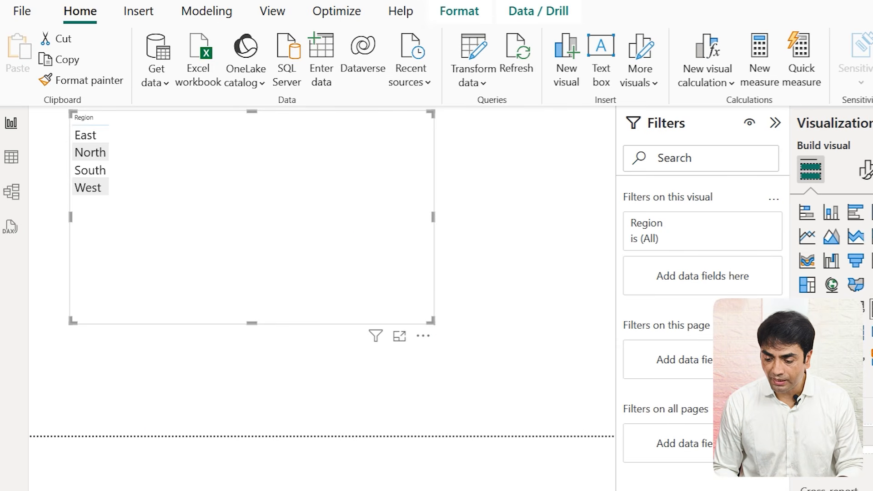
left_click_drag(866, 355, 409, 273)
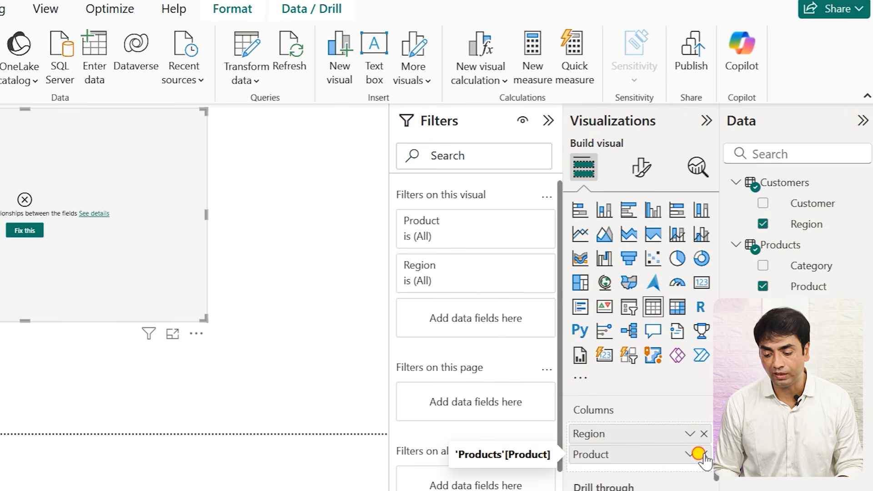
left_click(702, 454)
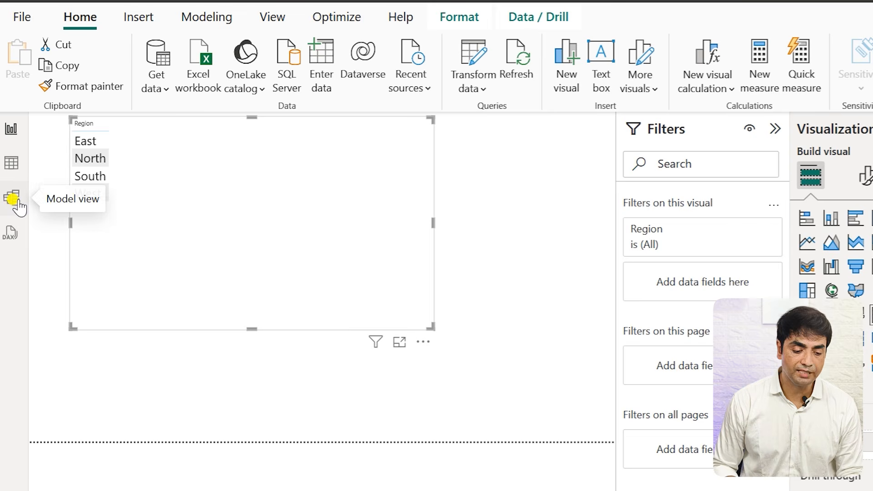
Rearrange the table cards in the model diagram so that Sales sits above and between Products and Customers
left_click(14, 199)
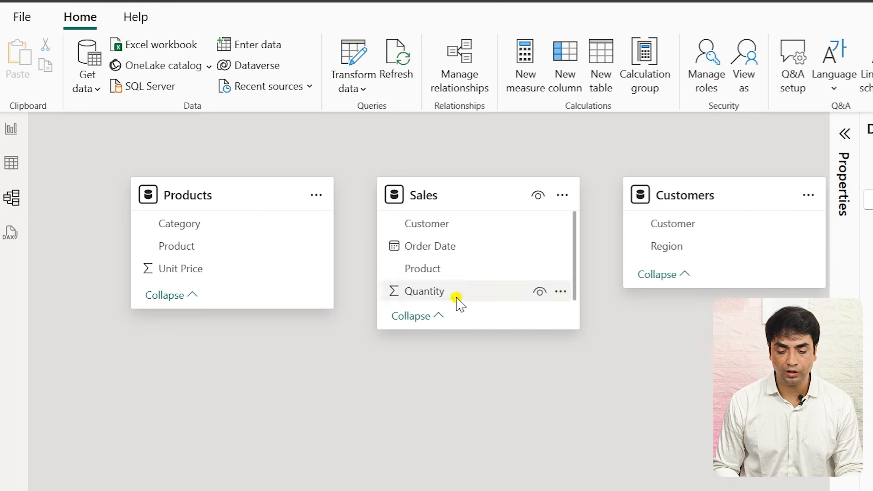
left_click_drag(187, 209, 150, 248)
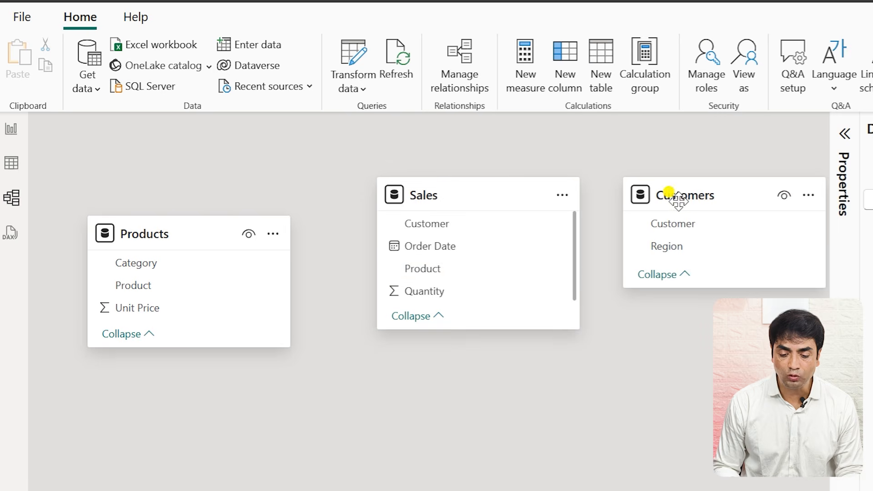
left_click_drag(673, 197, 662, 303)
left_click_drag(461, 197, 451, 116)
left_click_drag(255, 234, 268, 266)
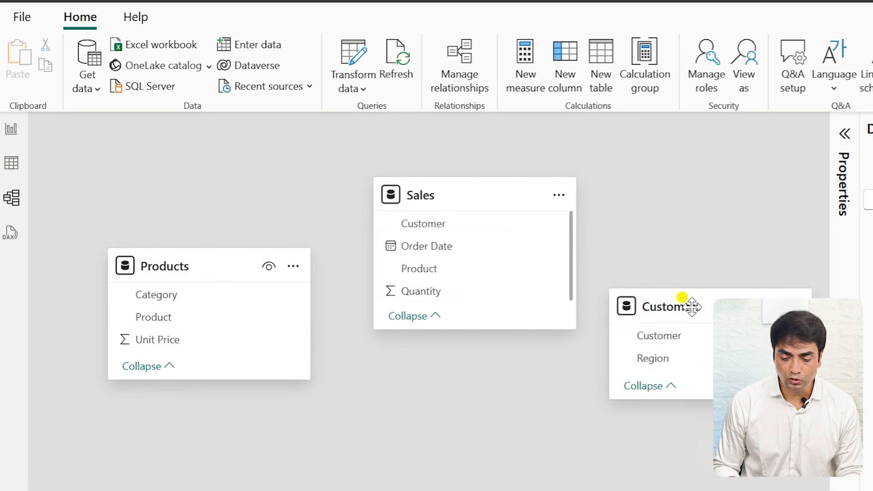
left_click_drag(686, 306, 691, 331)
left_click_drag(218, 271, 248, 313)
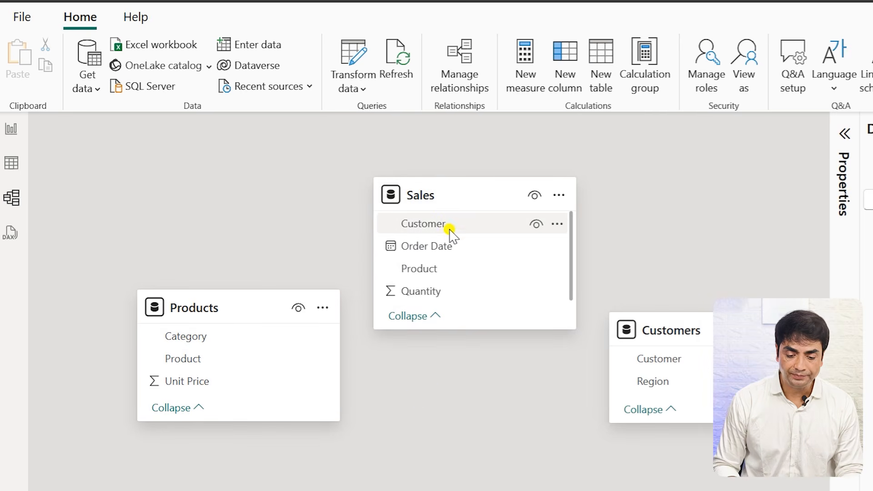
Create an active many-to-one relationship from Product in Sales to Product in Products with single cross-filter direction
left_click(434, 270)
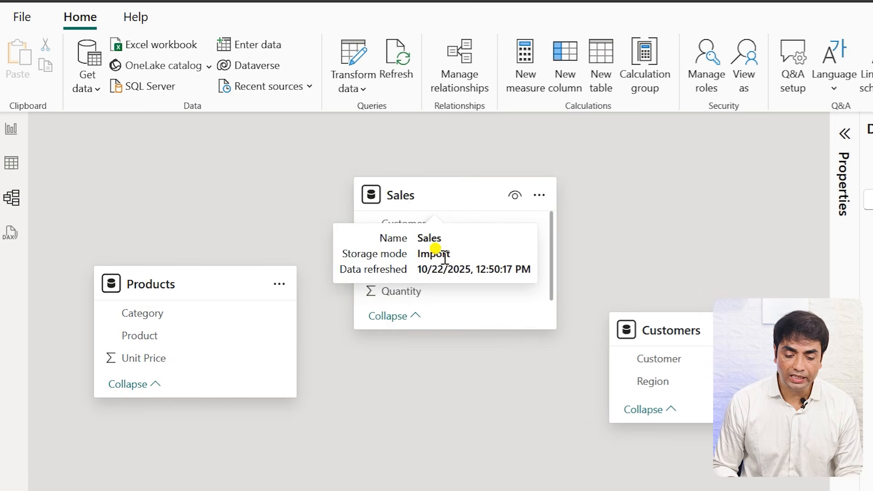
left_click(412, 271)
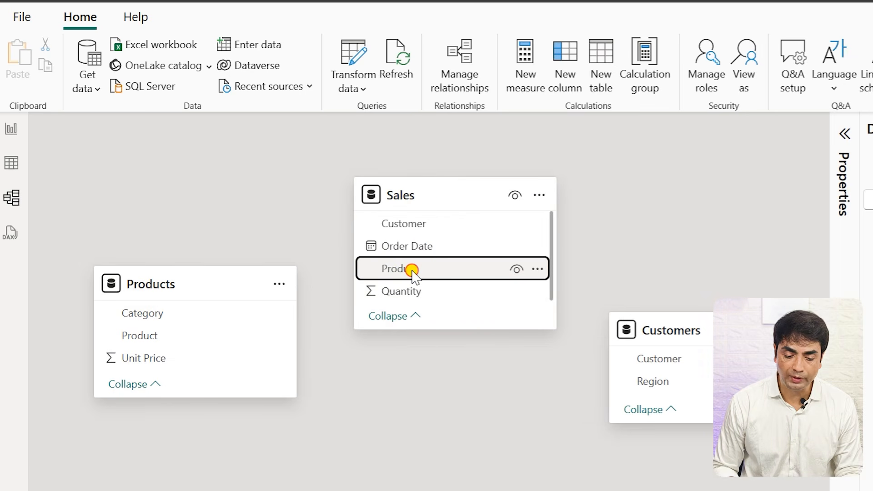
left_click_drag(412, 270, 170, 338)
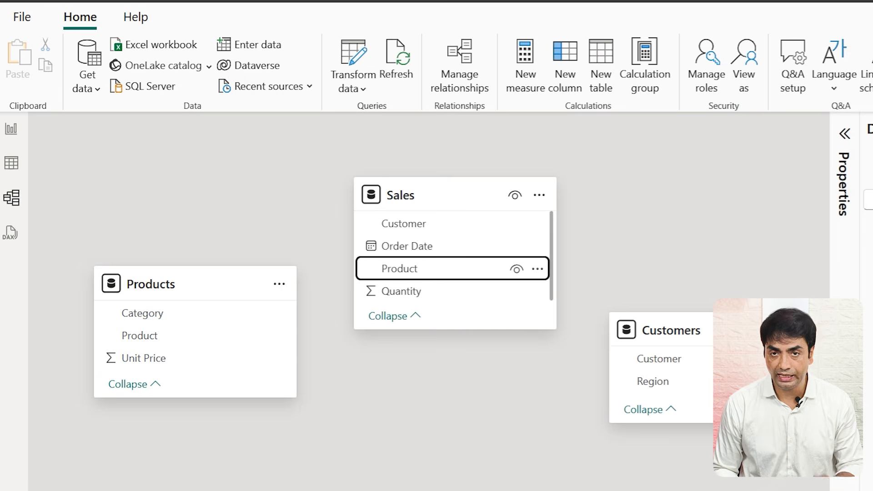
left_click(143, 335)
left_click_drag(143, 335, 418, 269)
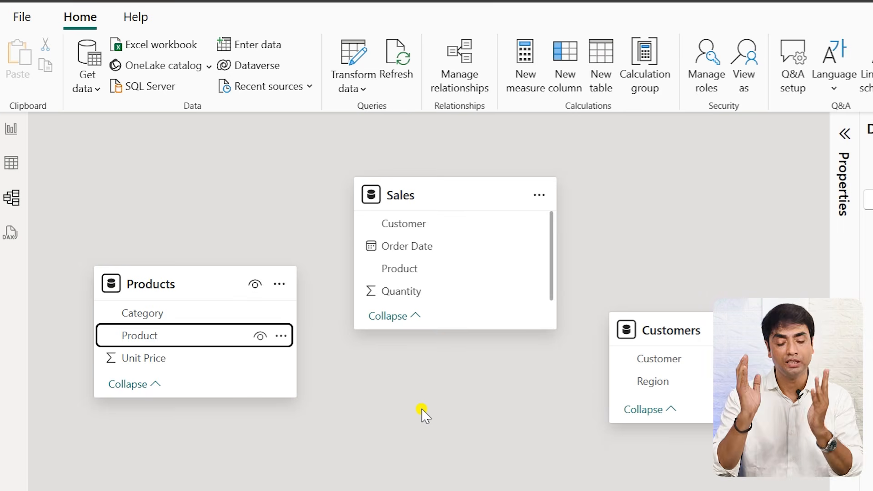
left_click(397, 271)
left_click_drag(397, 272, 159, 341)
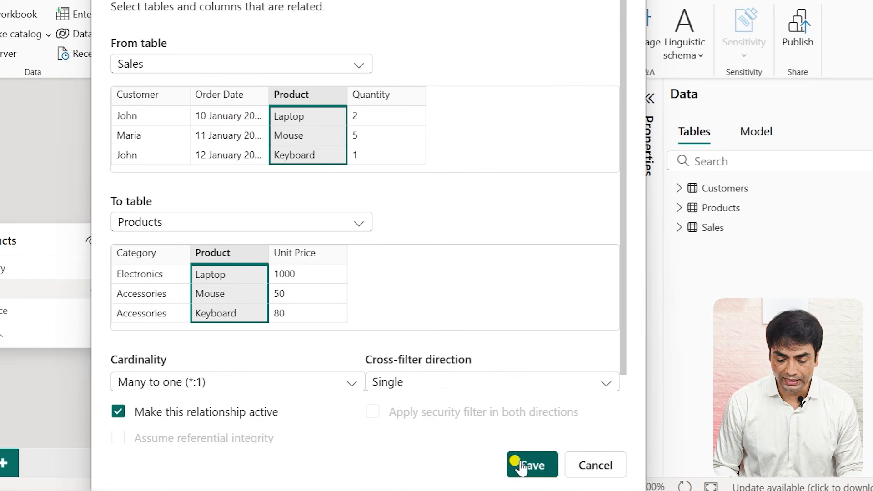
left_click(523, 464)
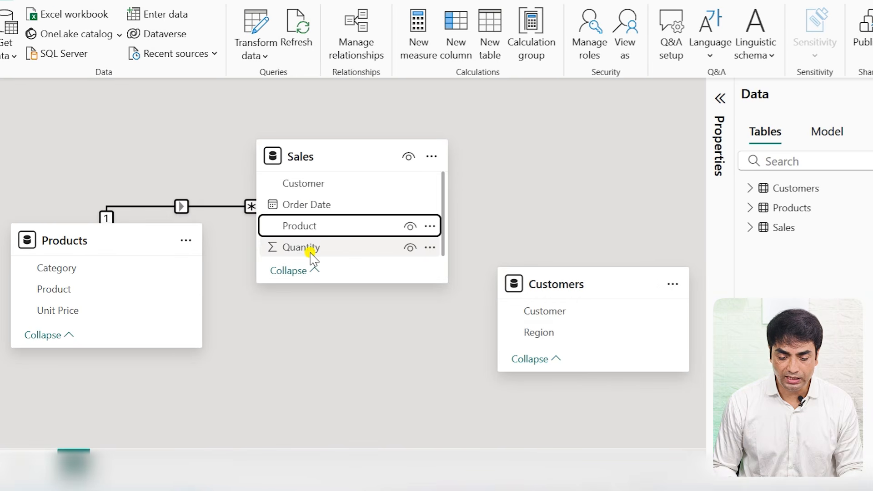
Create an active many-to-one relationship from Customer in Sales to Customer in Customers, and review the Sales–Products relationship settings
left_click_drag(324, 183, 549, 316)
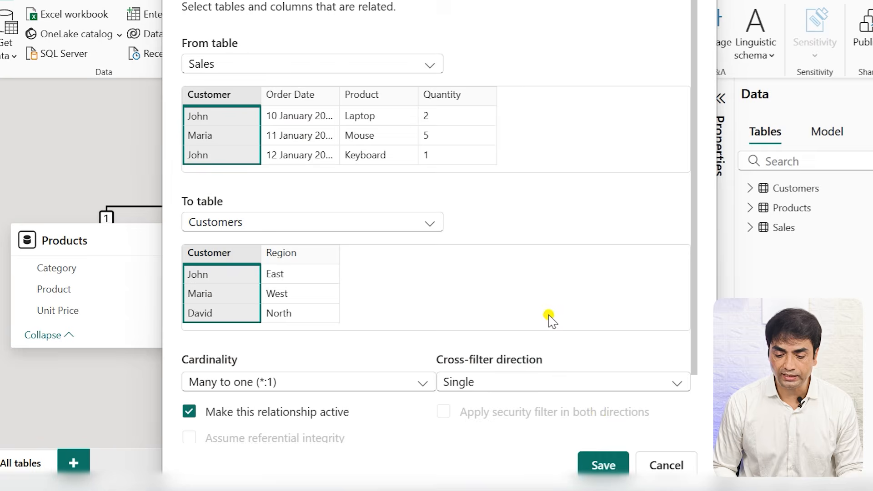
left_click(602, 465)
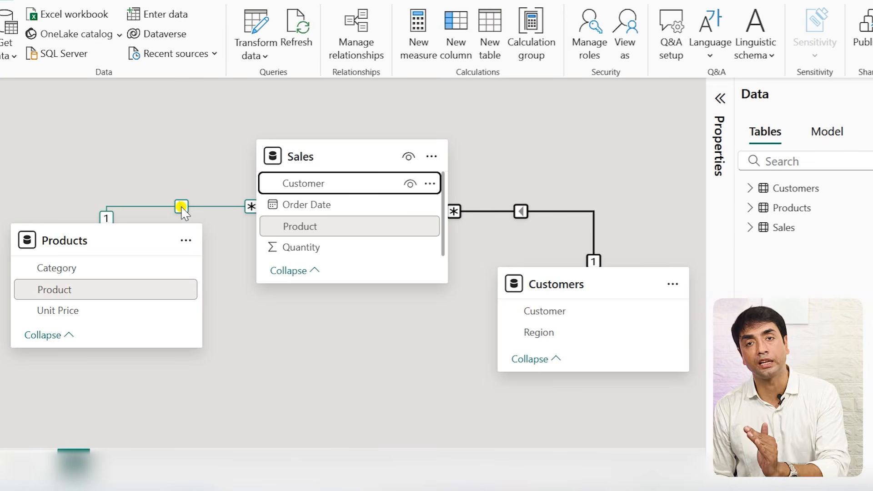
double_click(182, 208)
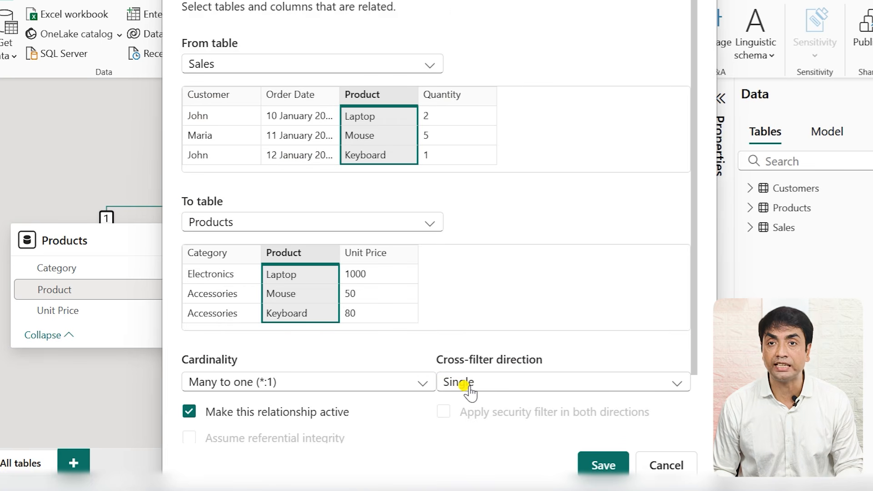
left_click(660, 465)
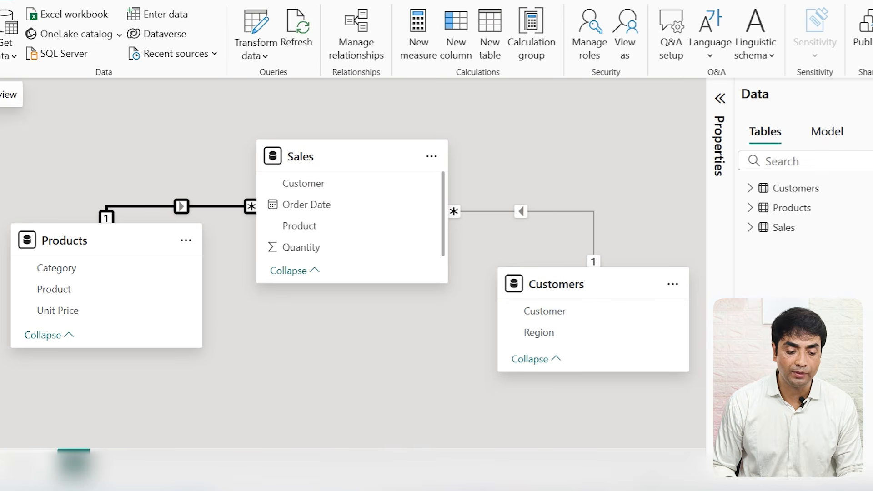
Add Category from Products and Quantity from Sales to the Region table visual on the report page
left_click(1, 94)
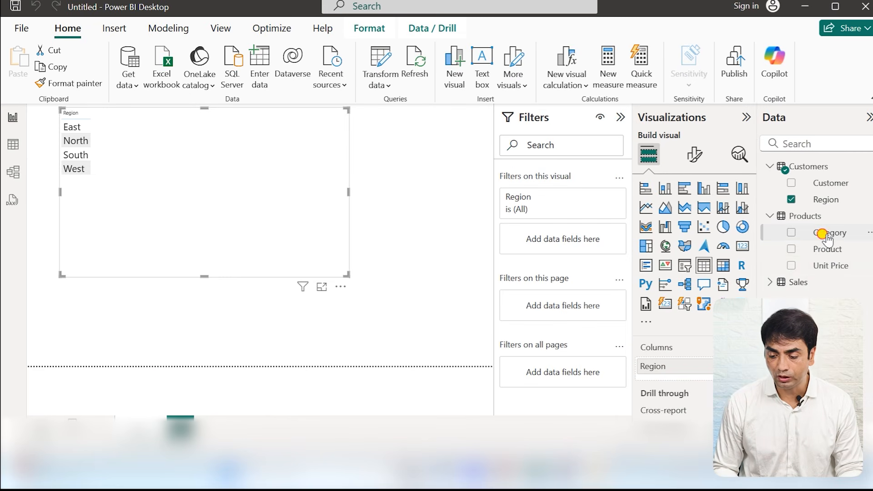
left_click(825, 240)
left_click_drag(826, 248, 241, 198)
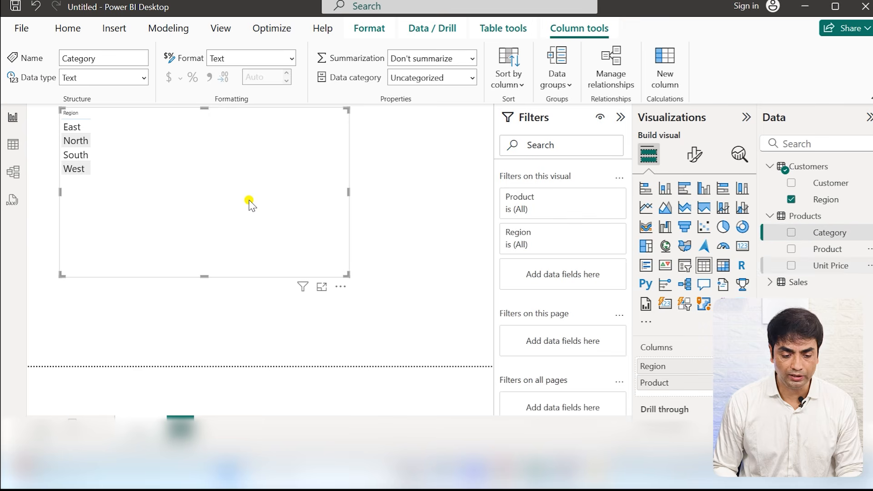
left_click(791, 249)
left_click_drag(787, 232, 378, 236)
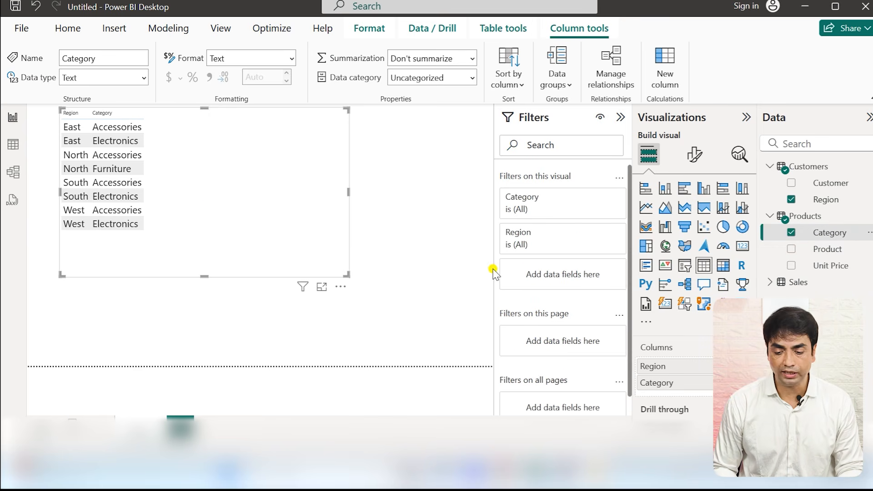
left_click(798, 282)
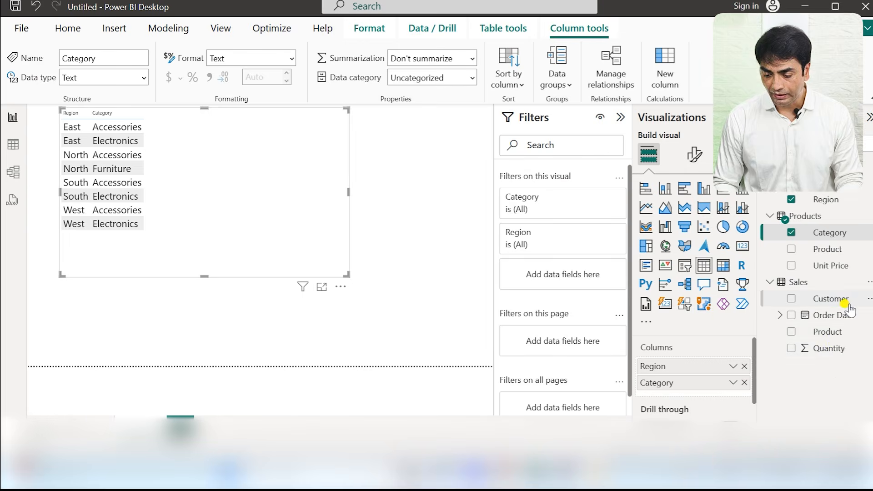
left_click_drag(823, 350, 292, 218)
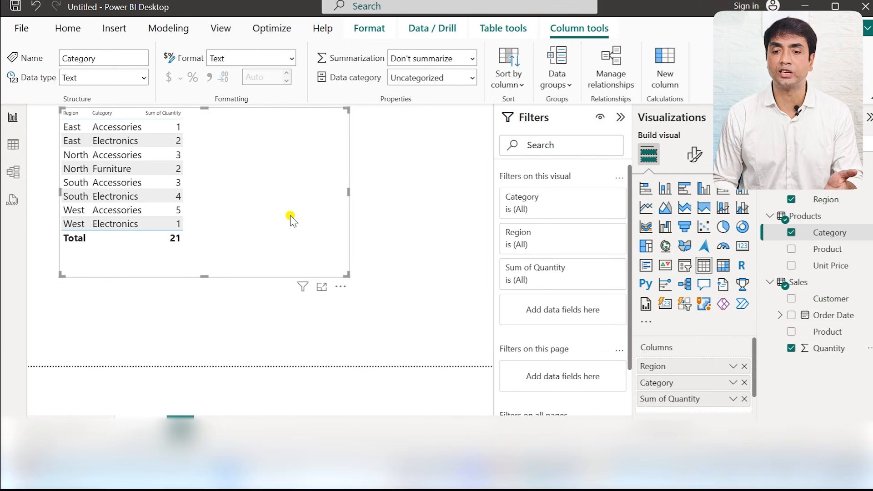
Convert the table visual to a matrix with a values font size of 40, and narrow its frame
left_click(725, 272)
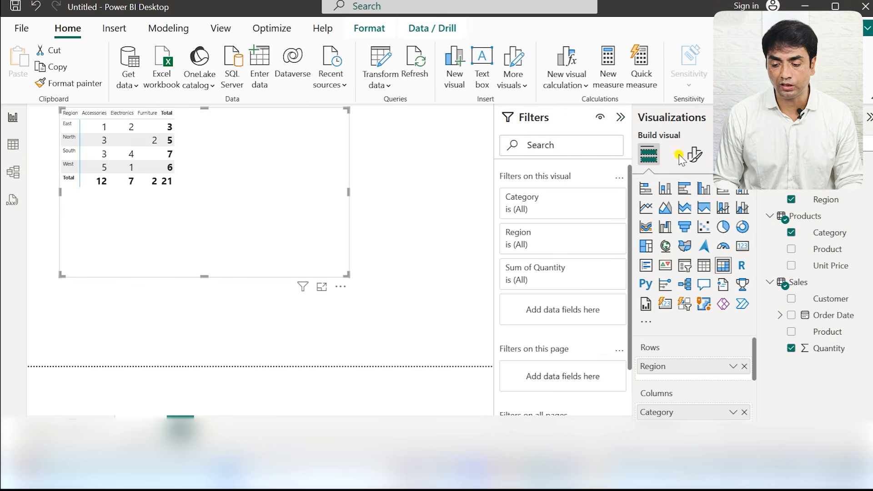
left_click(694, 155)
left_click(676, 334)
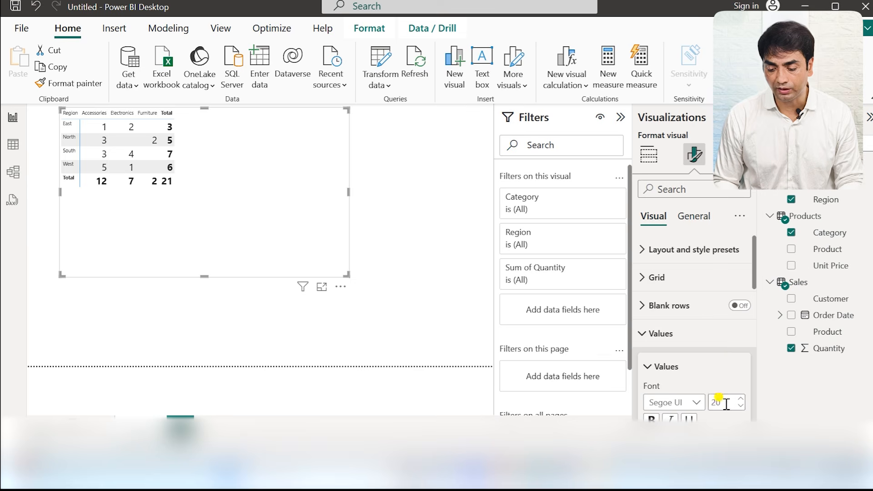
type("40")
key("Return")
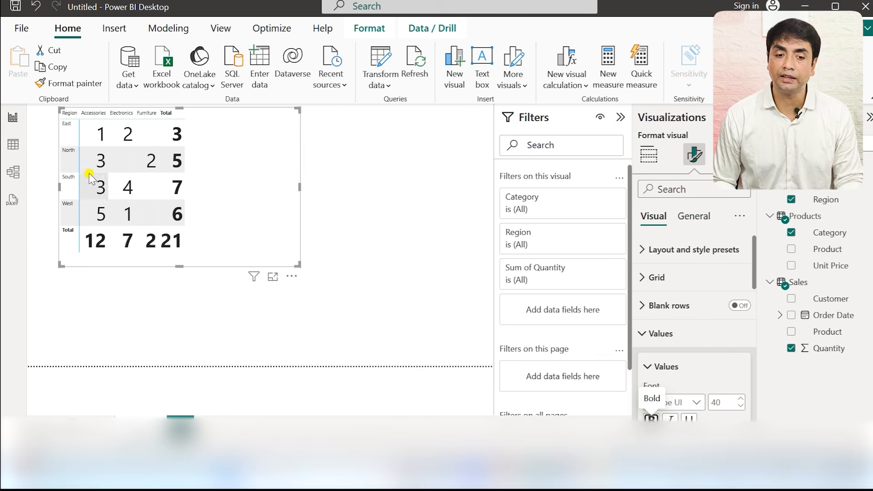
left_click_drag(299, 187, 224, 186)
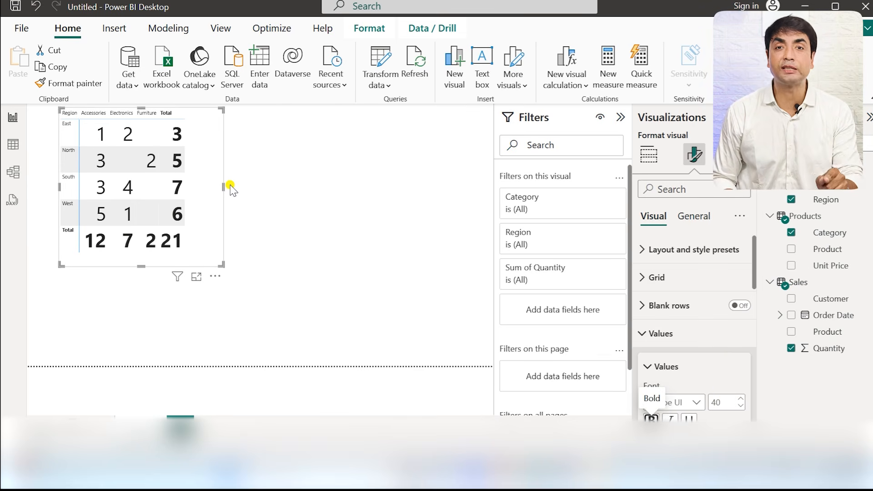
Test filtering the matrix by individual customers with a slicer on Customer from Sales, and delete the slicer
left_click(14, 172)
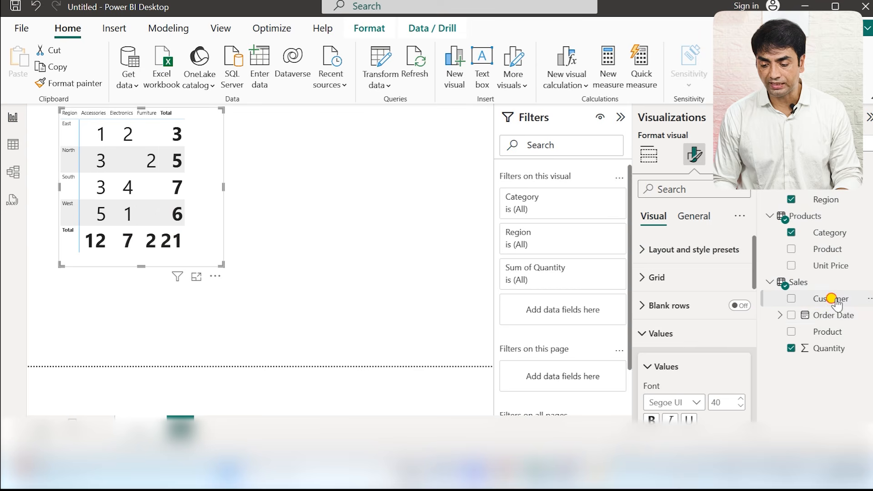
left_click_drag(835, 301, 405, 245)
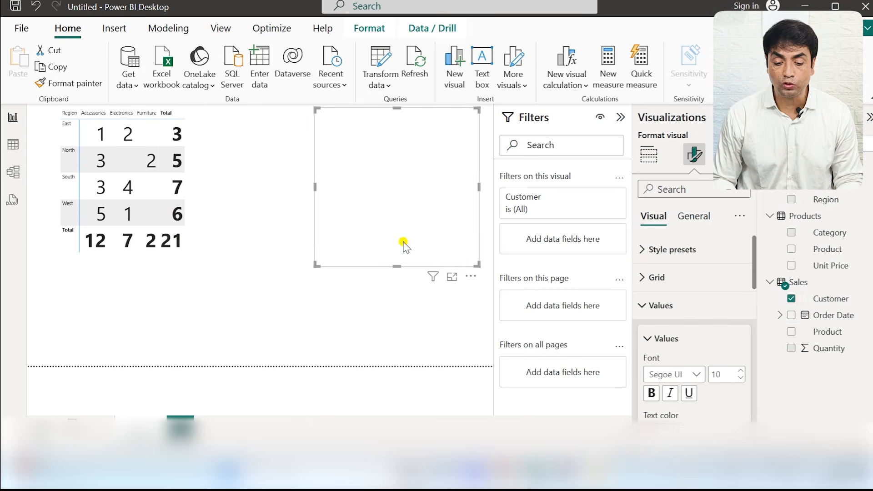
left_click(649, 154)
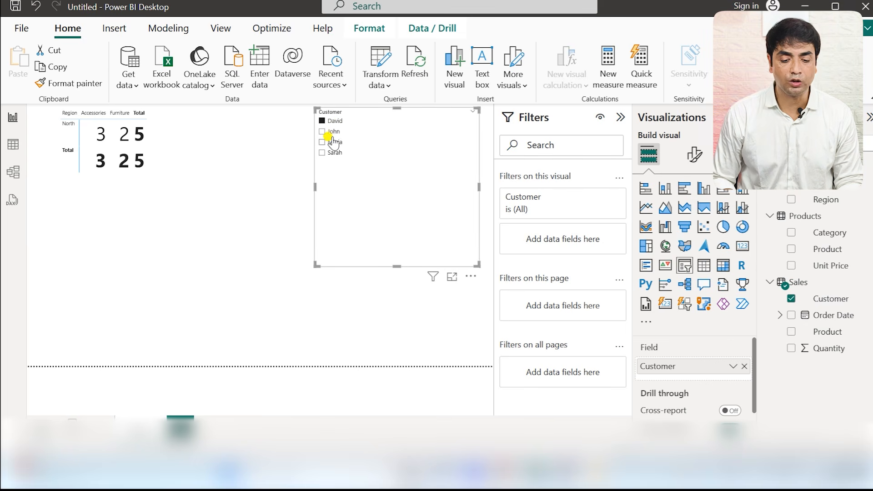
left_click(334, 132)
left_click(333, 133)
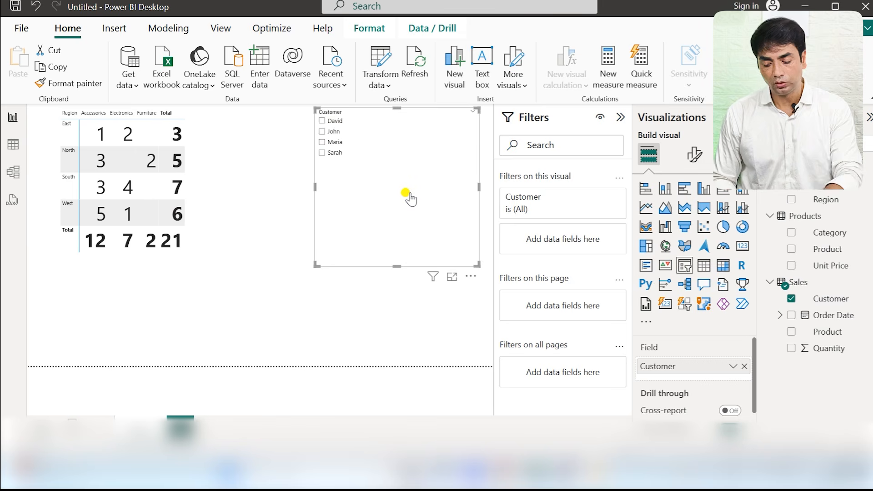
key("Delete")
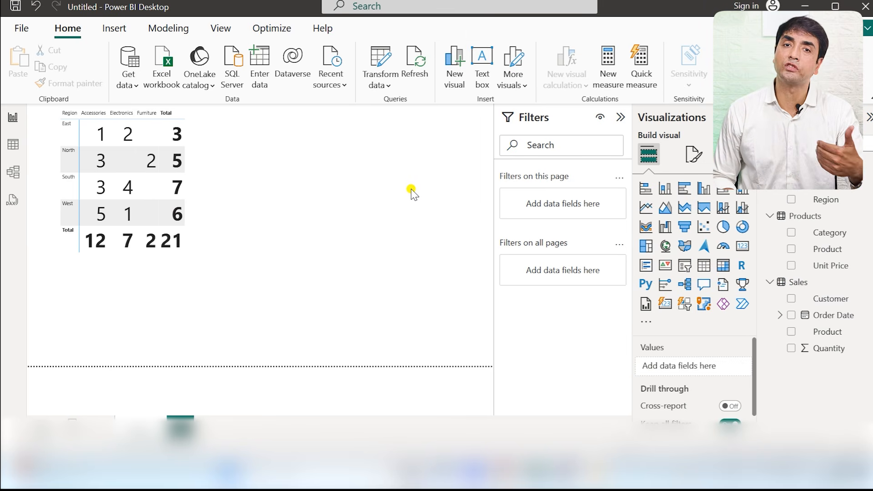